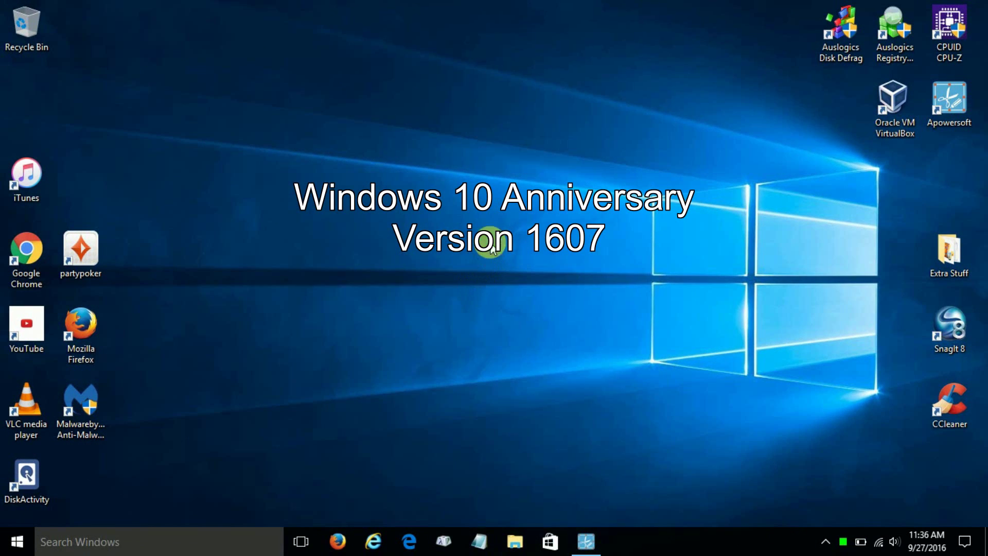
# Open the Windows Start menu from the taskbar
pyautogui.click(22, 540)
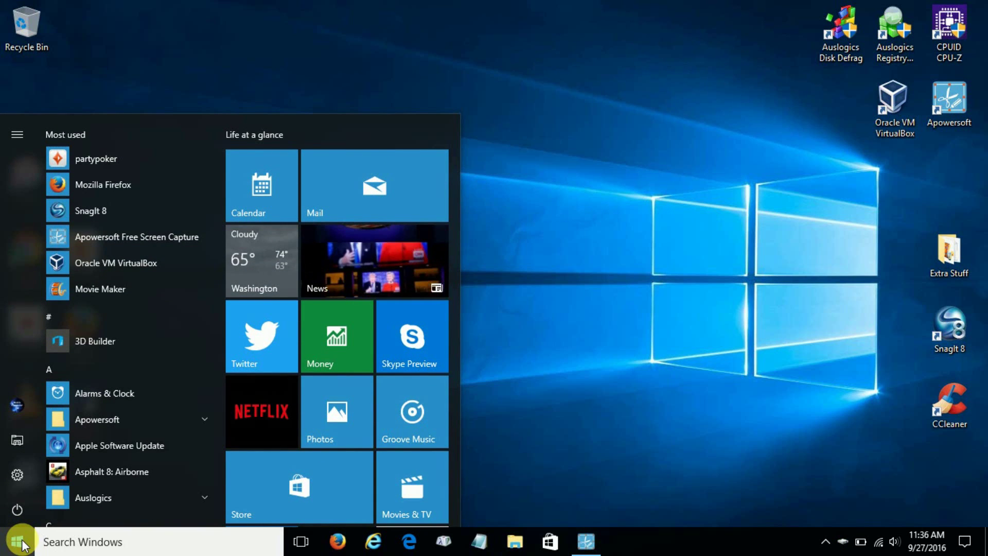
# Open Settings and go to the Network & Internet status page
pyautogui.click(18, 474)
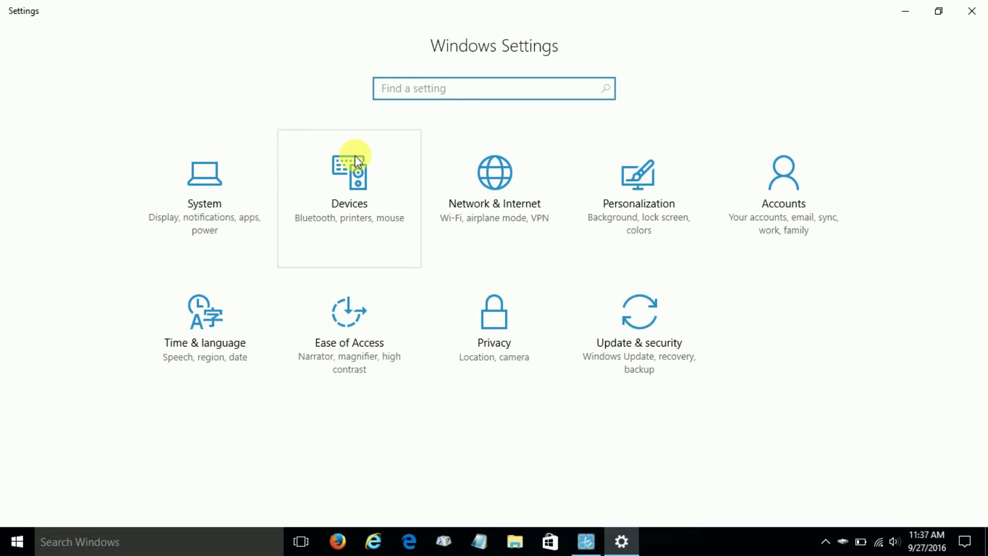
pyautogui.click(496, 200)
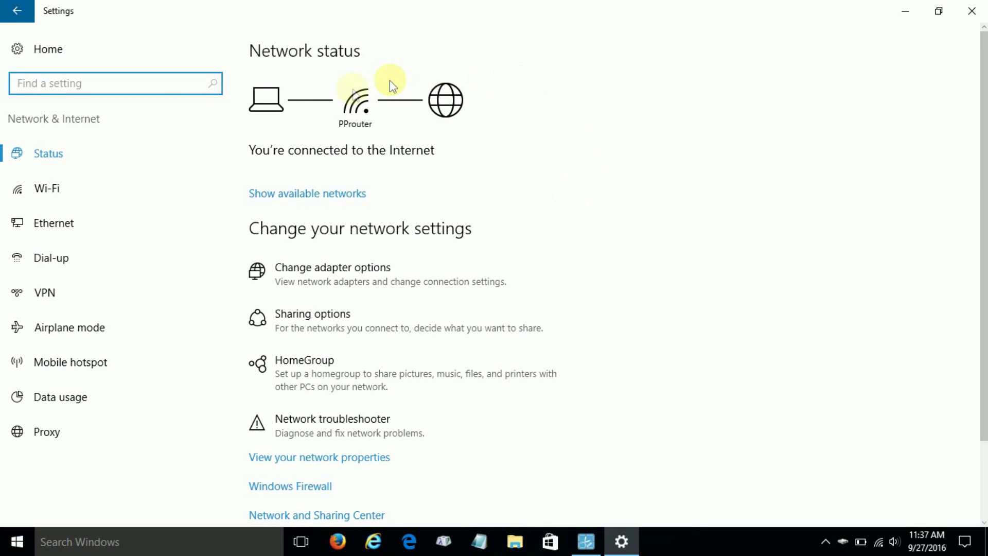
pyautogui.click(132, 364)
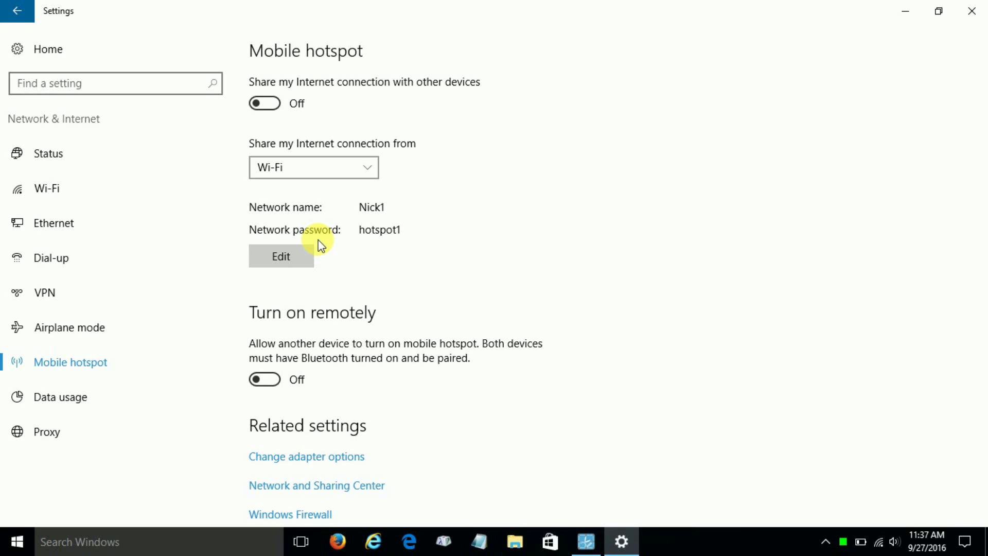
# Save the hotspot network name Nick1 with password hotspot1
pyautogui.click(299, 255)
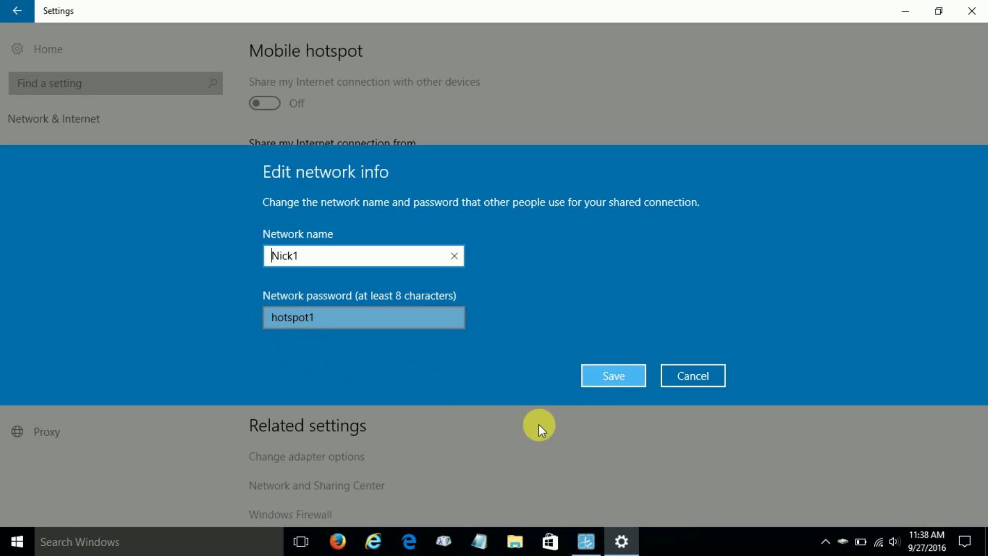
pyautogui.click(593, 379)
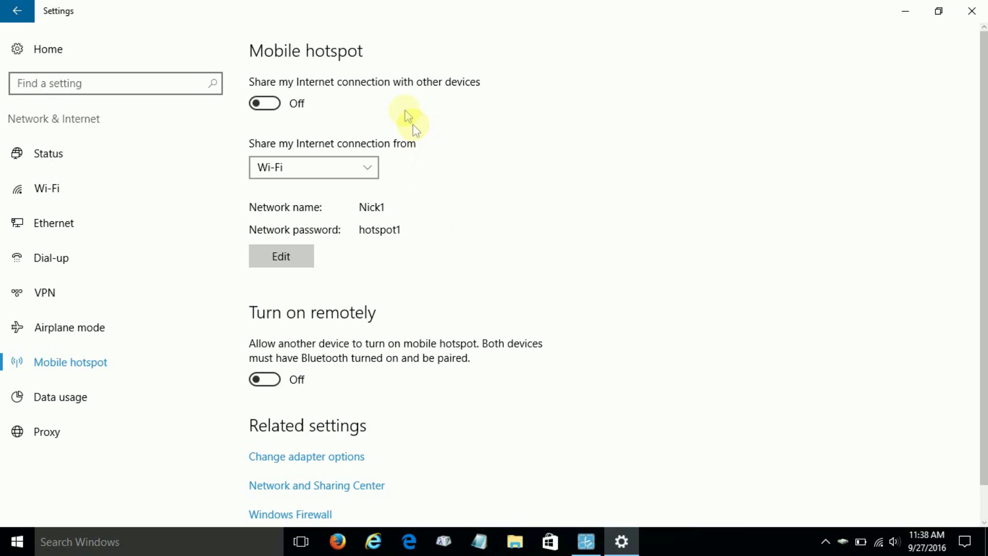
pyautogui.click(268, 103)
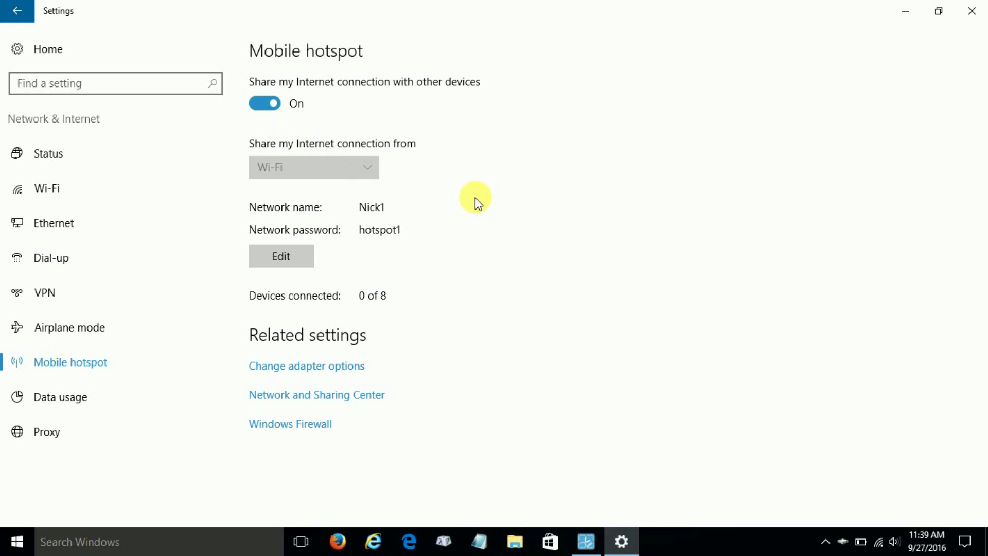
# Close the Settings window, leaving the Nick1 hotspot switched on
pyautogui.click(970, 15)
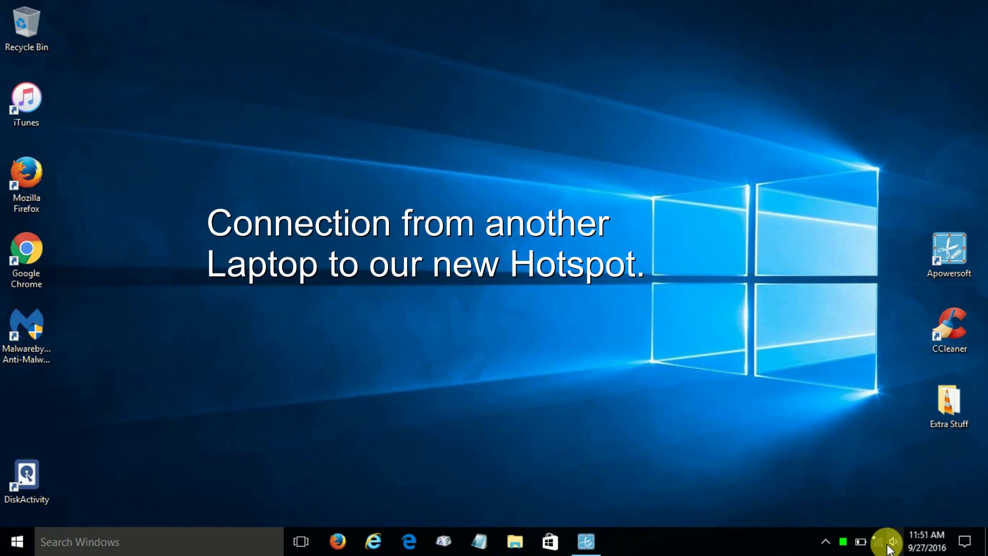
# On the second laptop, select Nick1 from the tray's Wi-Fi network list
pyautogui.click(880, 541)
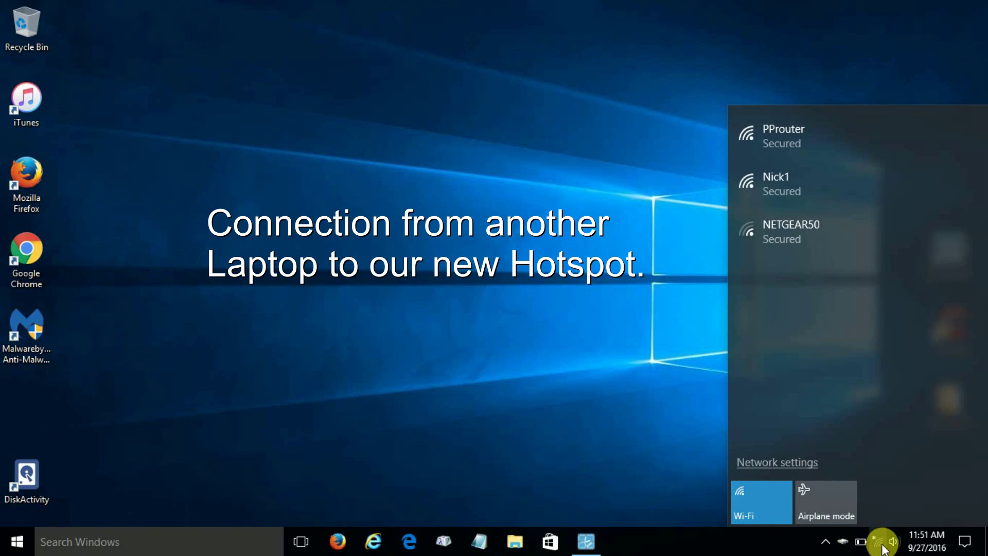
pyautogui.click(815, 191)
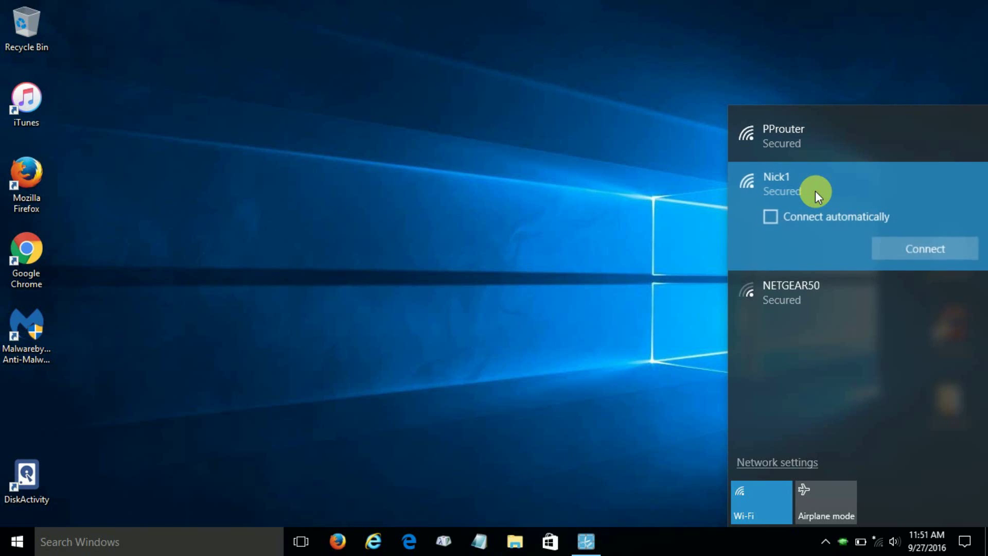
# Connect the second laptop to the Nick1 network
pyautogui.click(935, 248)
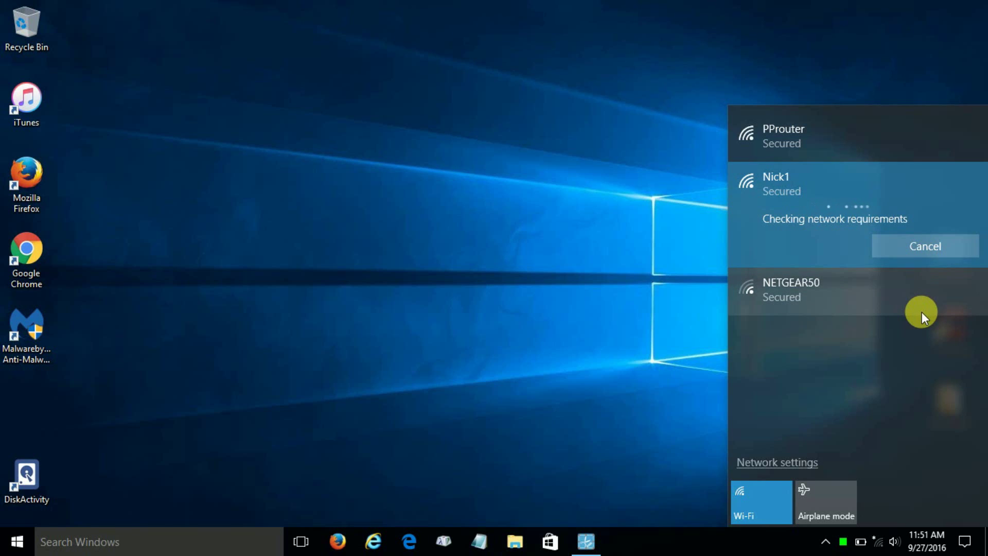